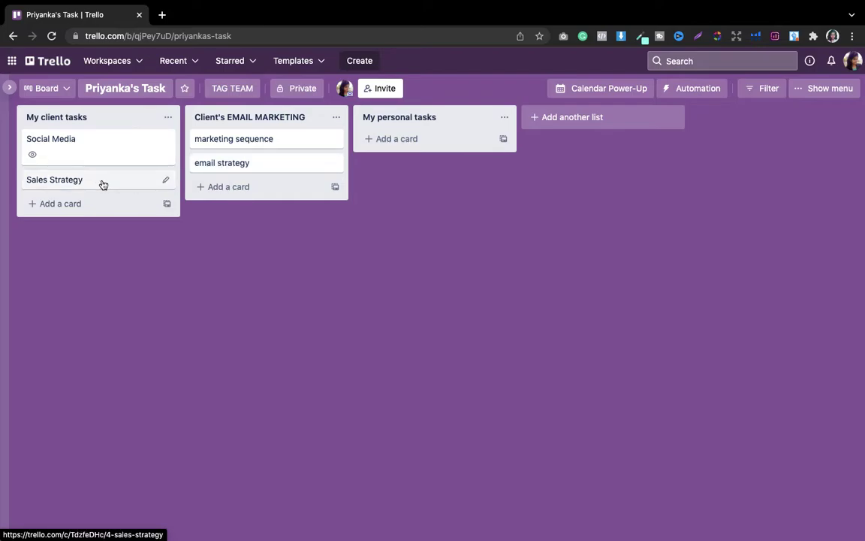
Copy the email strategy card's 'Link to this card' URL from its Share options, then close the card
left_click(285, 164)
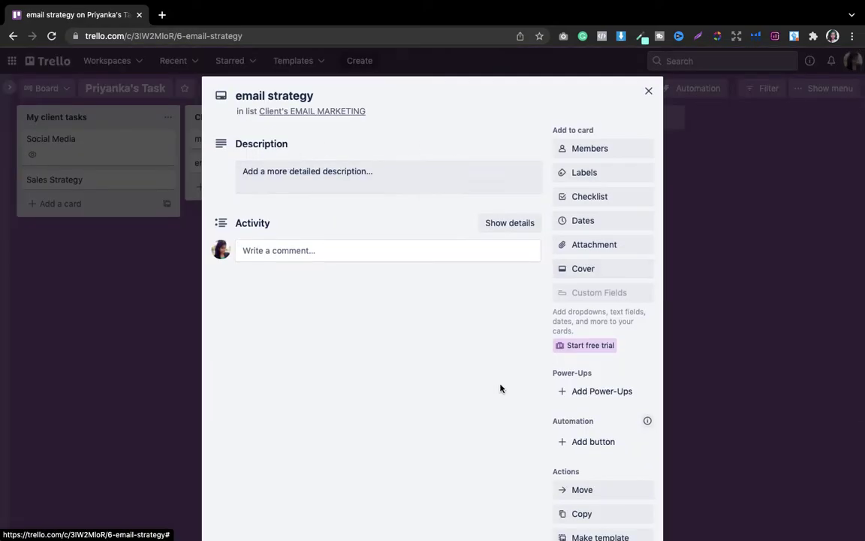
scroll(495, 391, "down", 2)
scroll(495, 391, "down", 2)
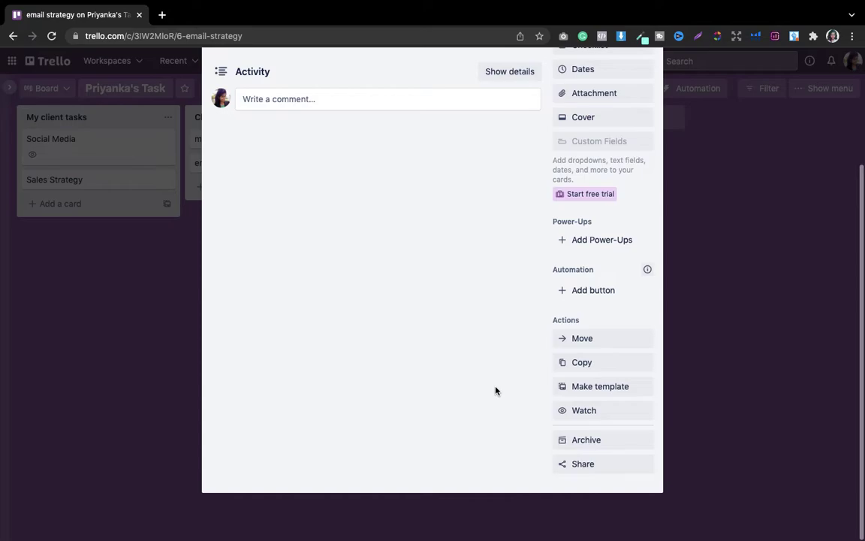
left_click(586, 465)
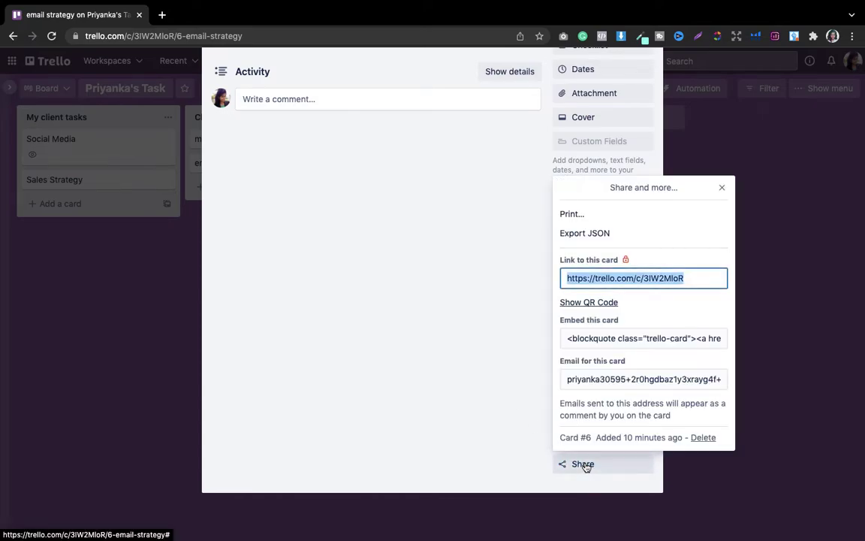
left_click(637, 278)
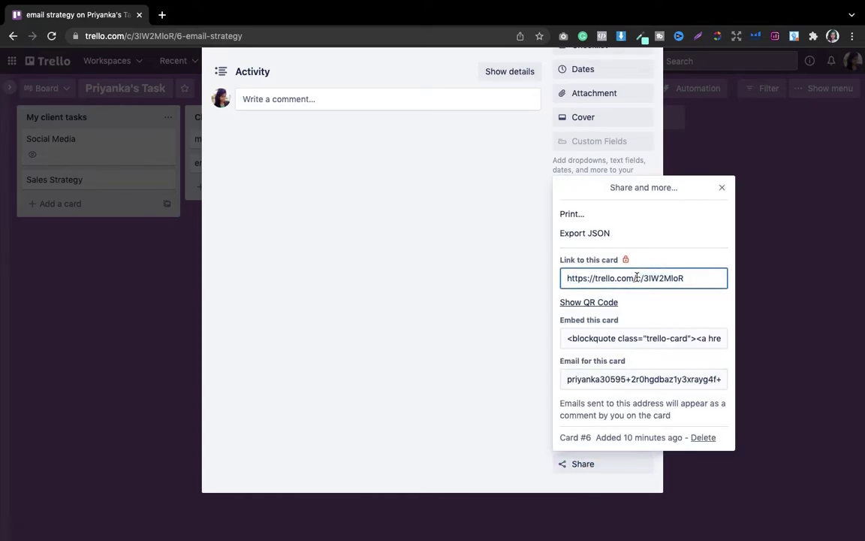
left_click_drag(699, 278, 544, 276)
key("ctrl+c")
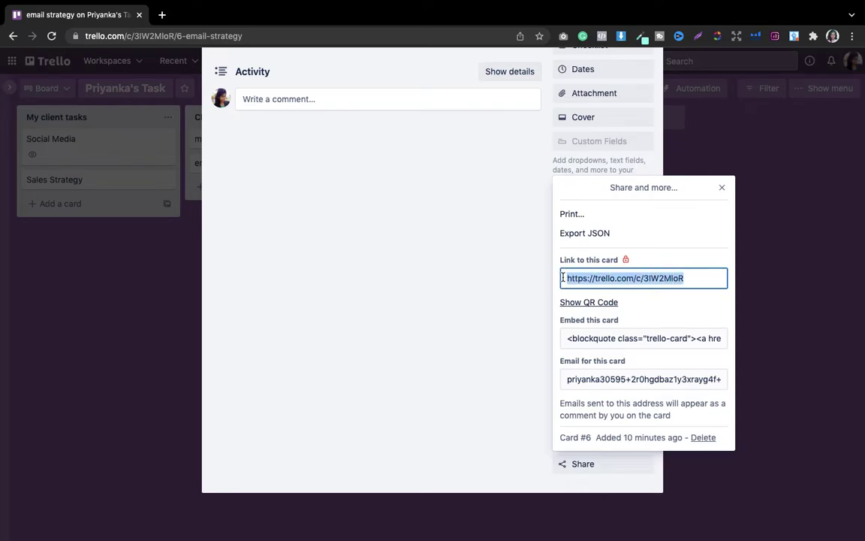
left_click(721, 188)
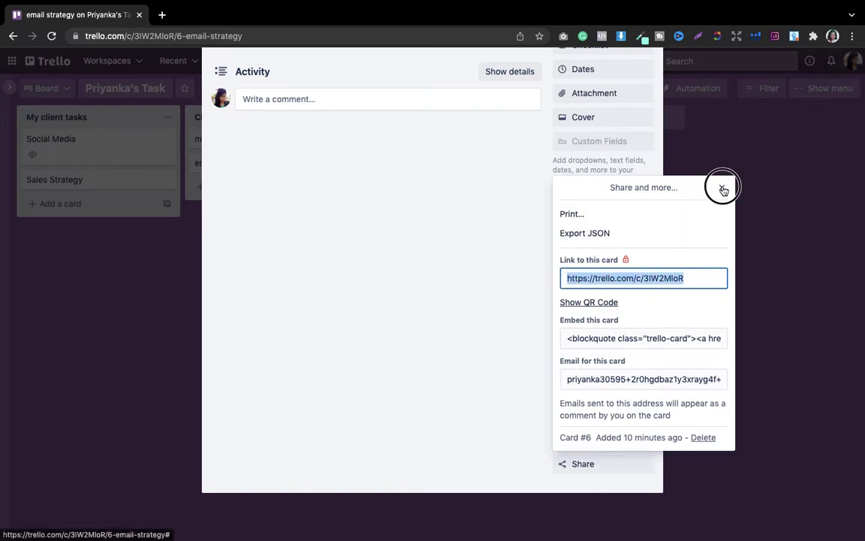
left_click(710, 183)
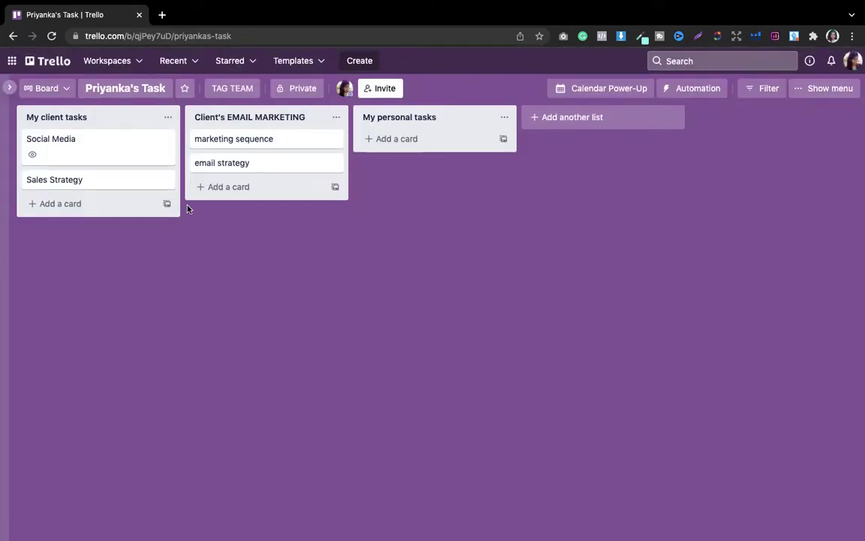
Paste the email strategy card link into Sales Strategy's description, save it, and test the link
left_click(109, 186)
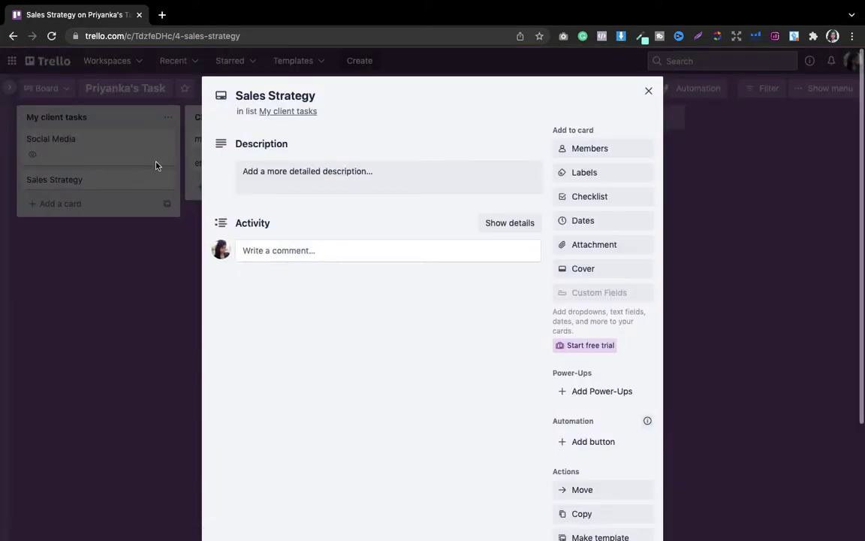
left_click(287, 180)
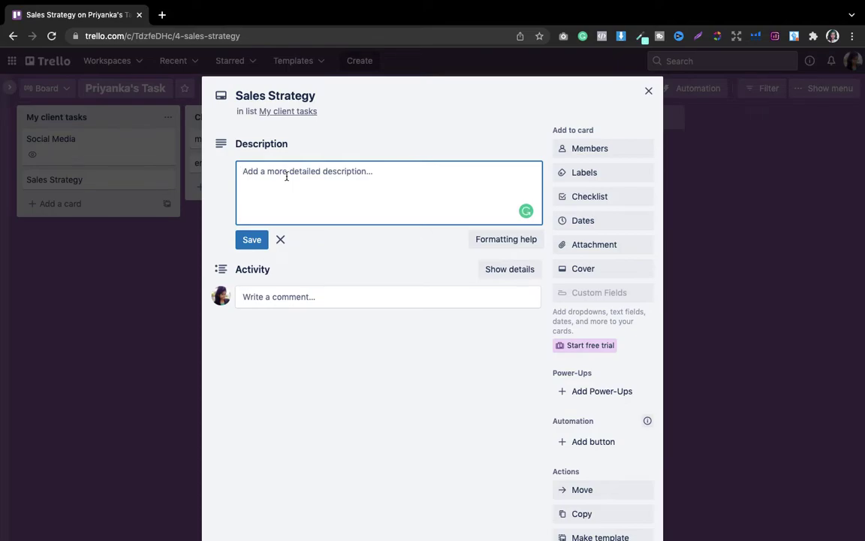
key("ctrl+v")
left_click(251, 239)
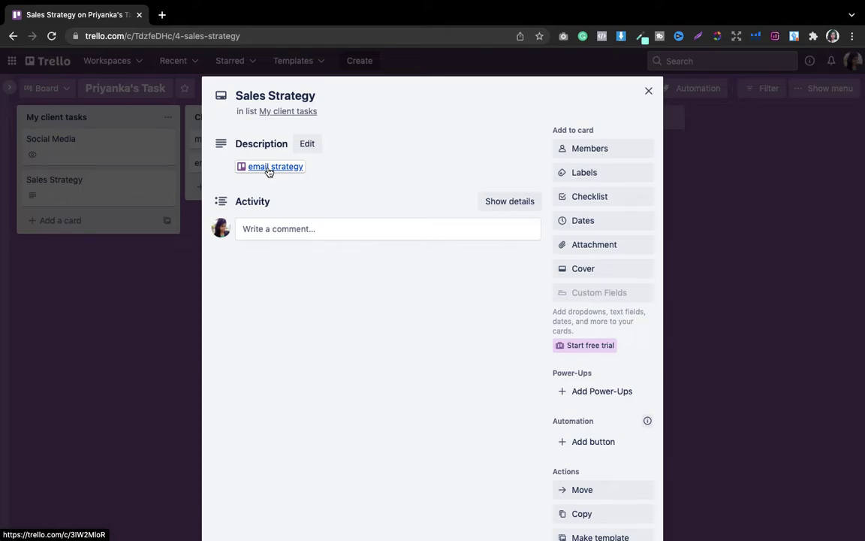
left_click(268, 168)
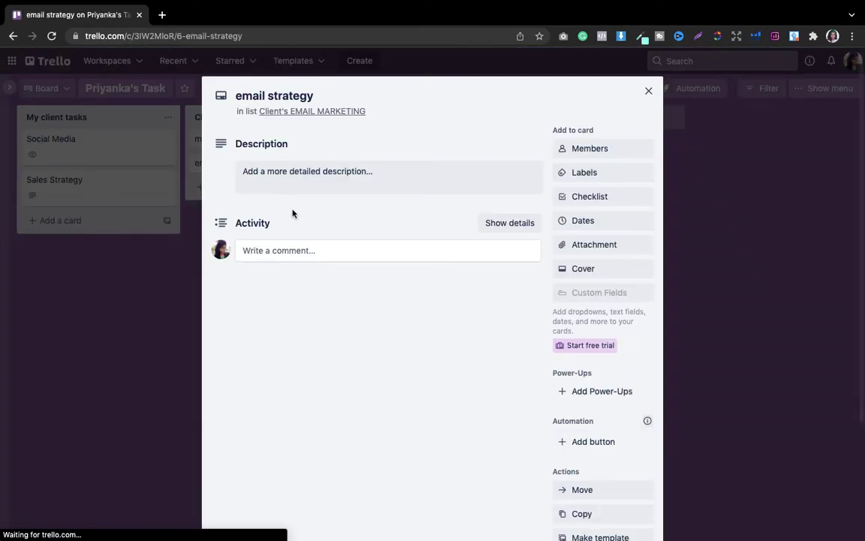
left_click(648, 93)
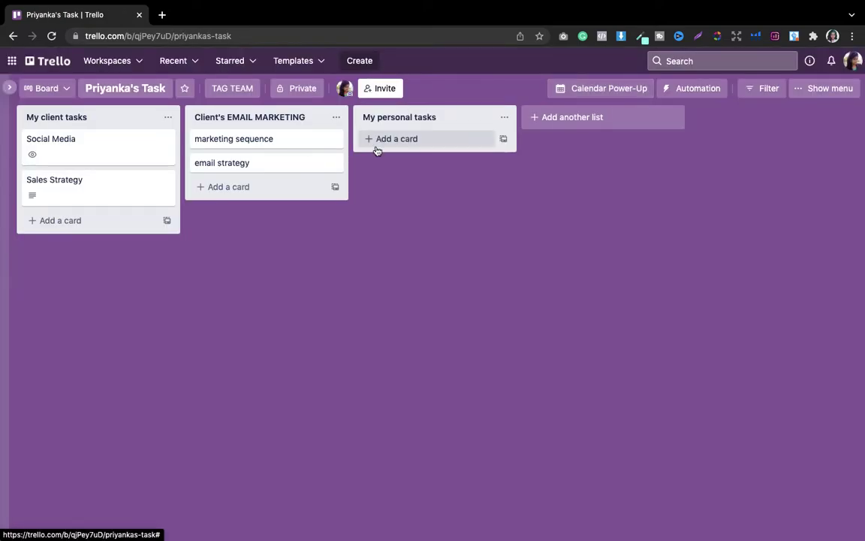
Test the email strategy link in Sales Strategy's description again, then reopen Sales Strategy
left_click(76, 188)
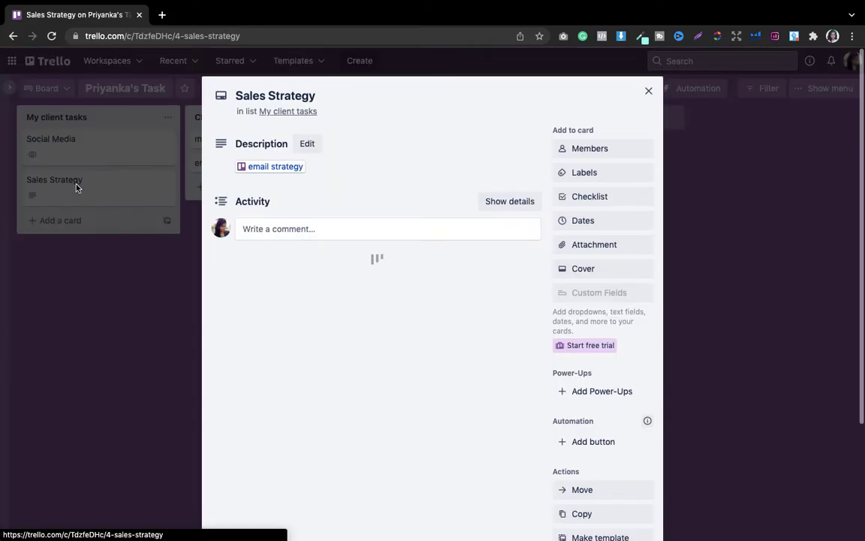
left_click(291, 170)
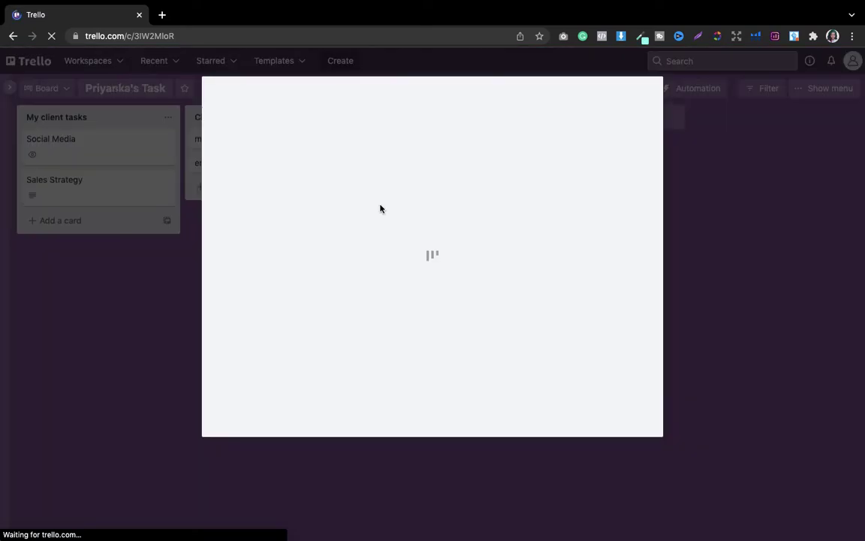
left_click(649, 91)
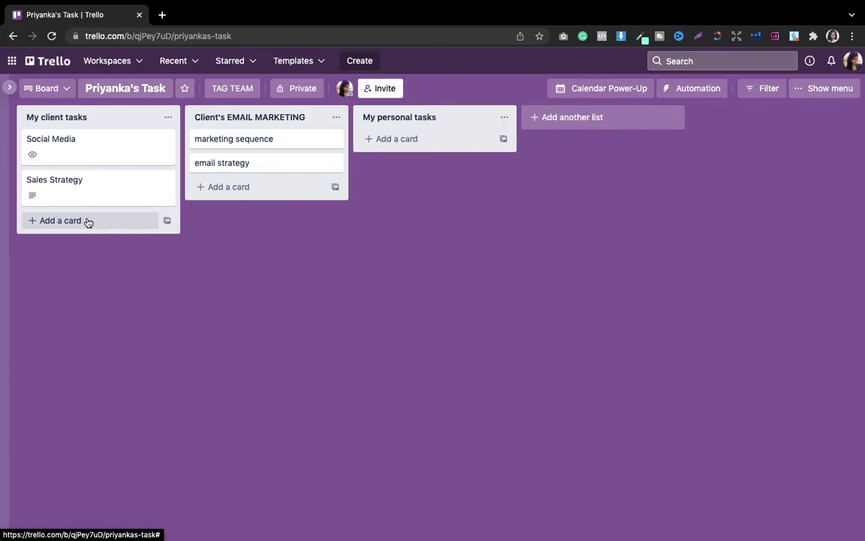
left_click(168, 179)
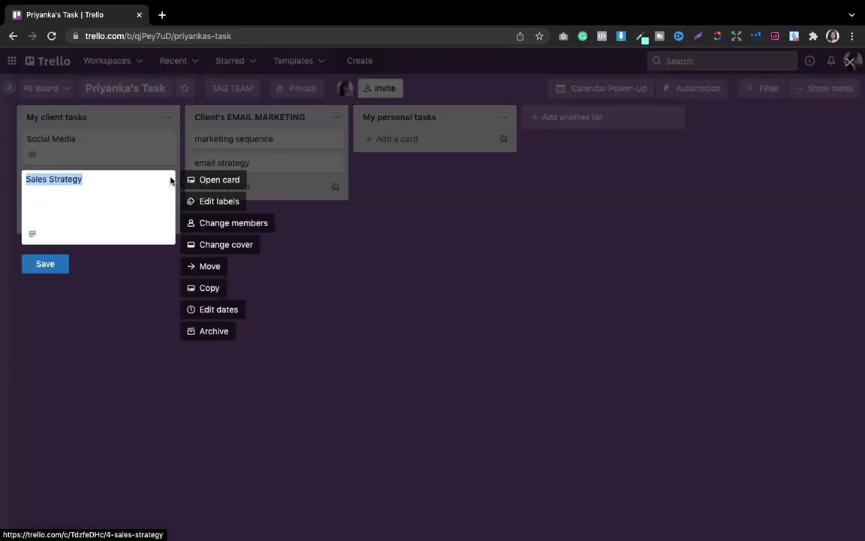
left_click(368, 242)
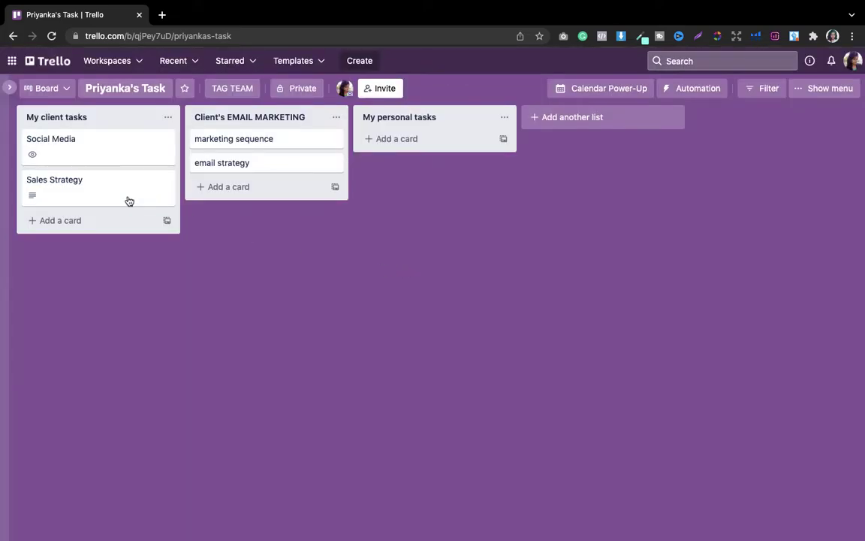
left_click(90, 182)
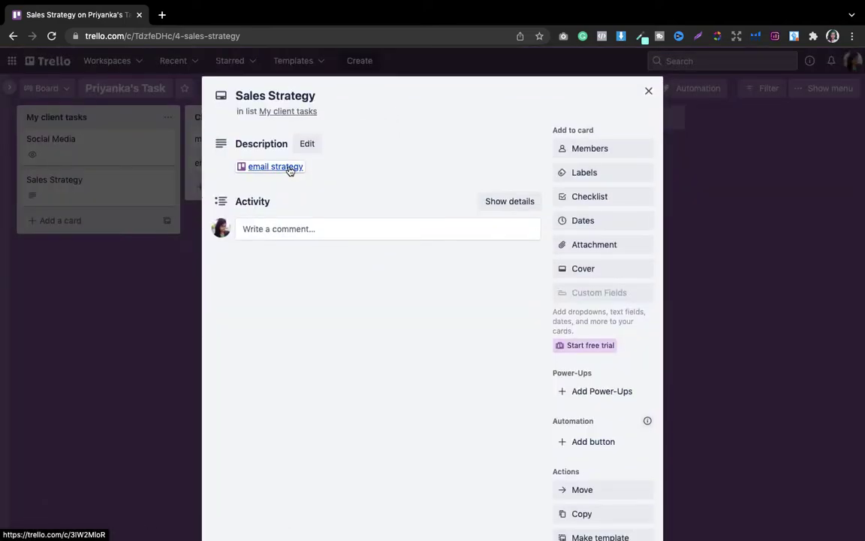
Delete the email strategy link from Sales Strategy's description and save it empty
left_click(307, 143)
key("ctrl+c")
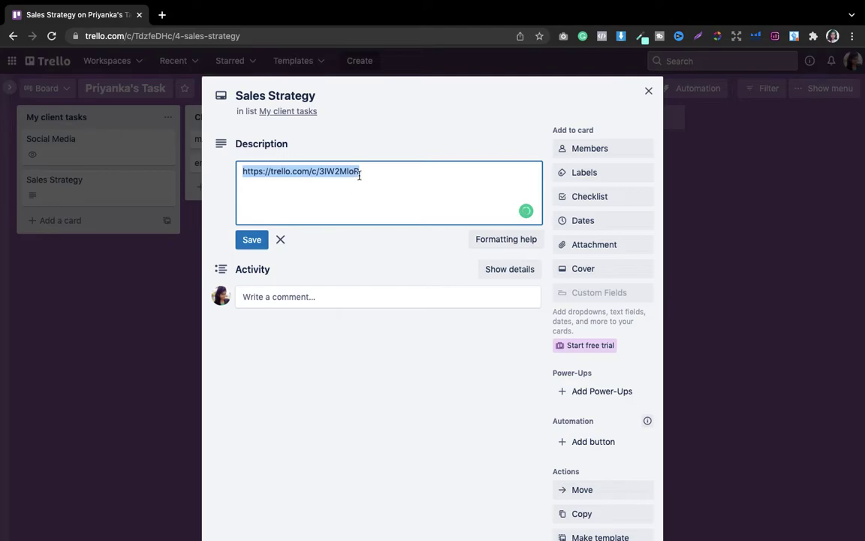
key("BackSpace")
left_click(250, 240)
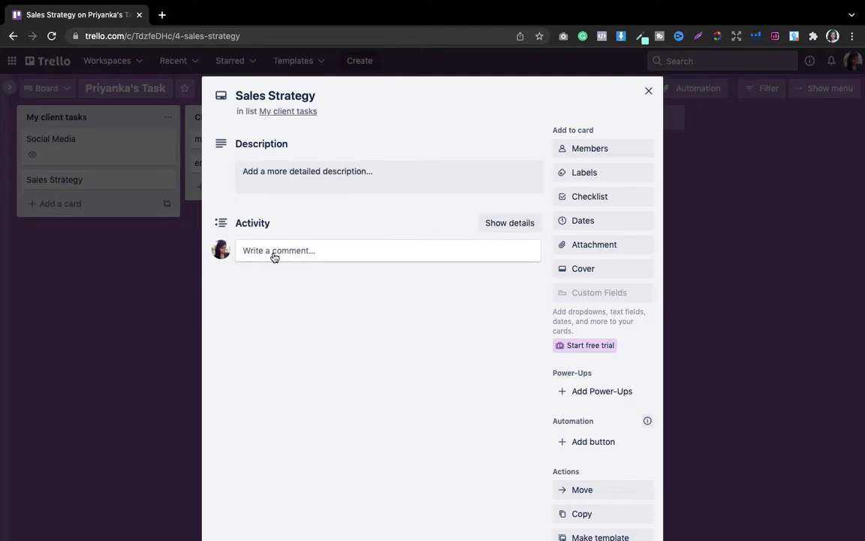
Post the pasted email strategy link as a comment, then clear its text while editing
left_click(274, 254)
key("ctrl+v")
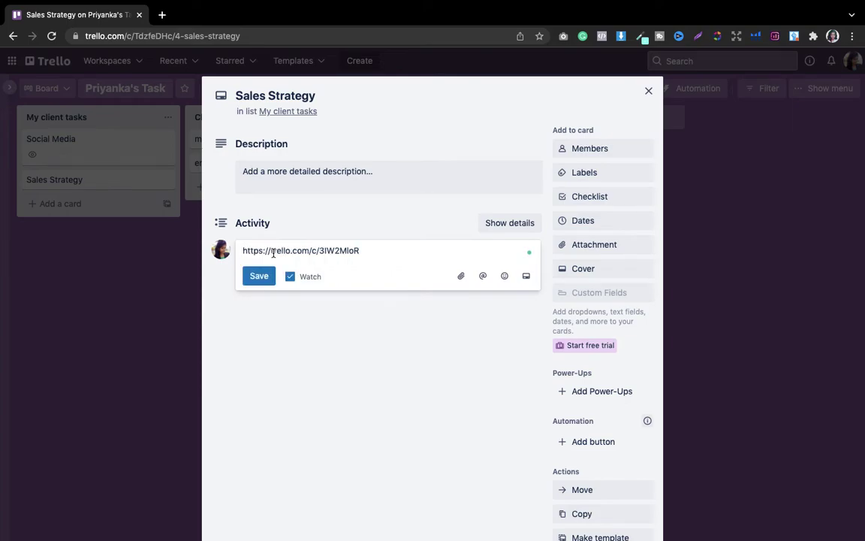
left_click(253, 278)
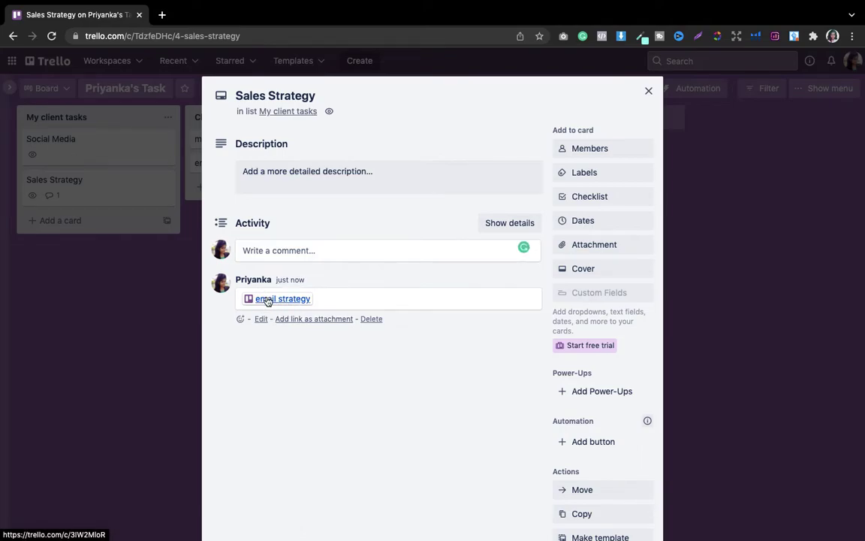
left_click(260, 319)
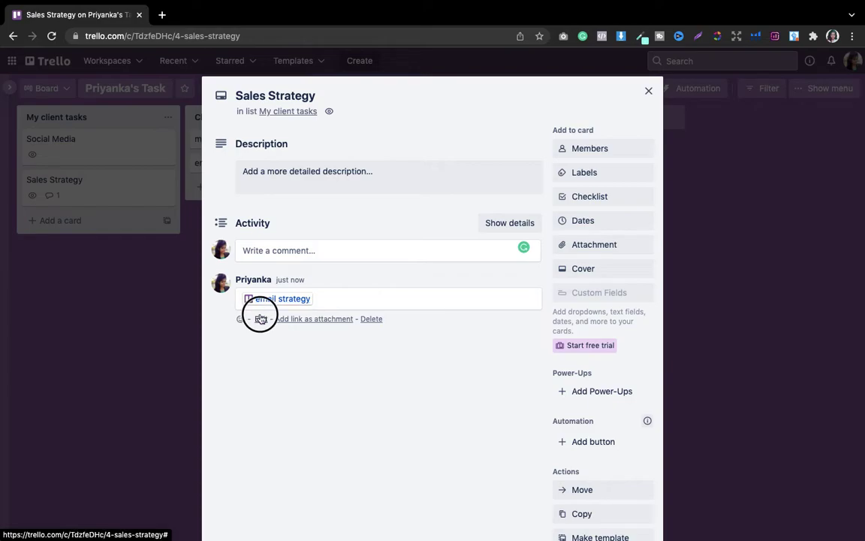
key("BackSpace")
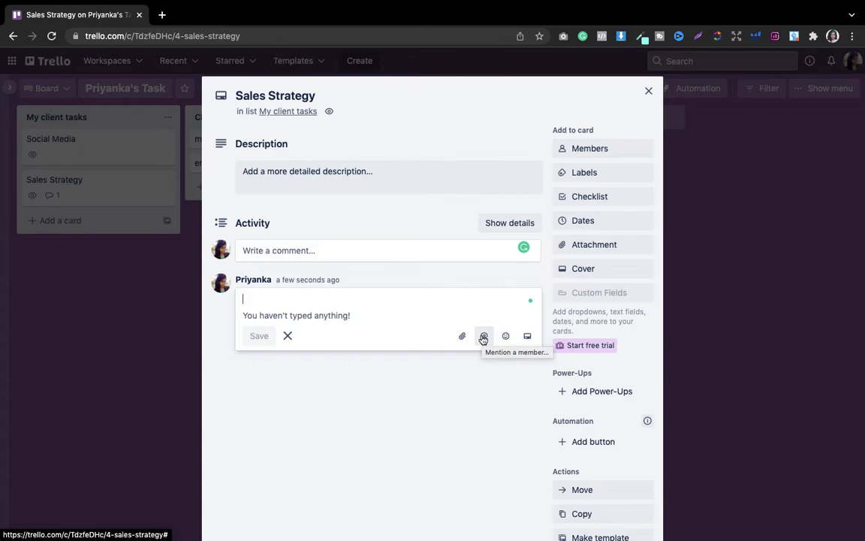
Insert 'email strategy' through the card-or-board picker and save it as the Sales Strategy comment
left_click(527, 338)
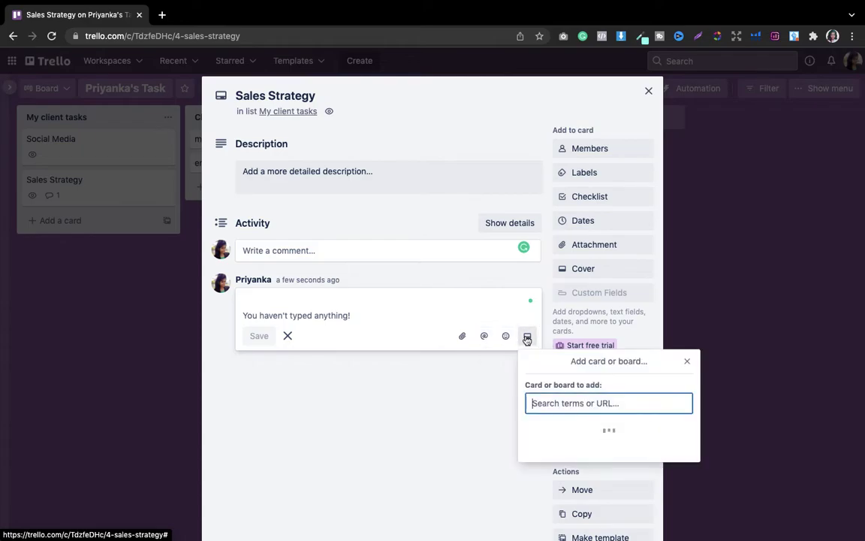
left_click(633, 375)
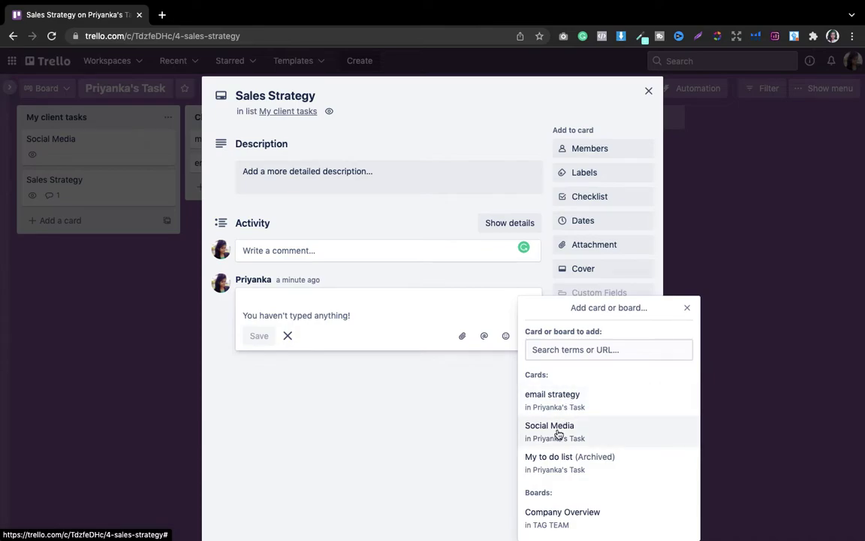
left_click(569, 408)
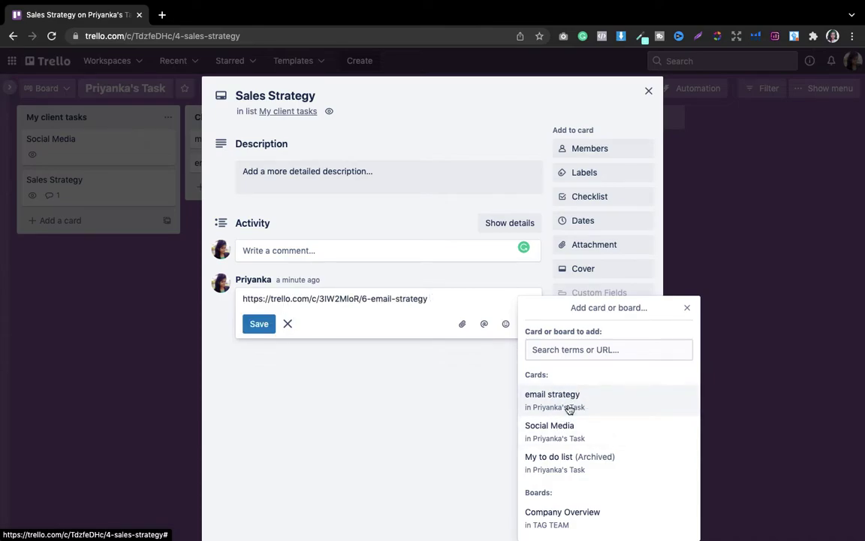
left_click(440, 367)
left_click(256, 324)
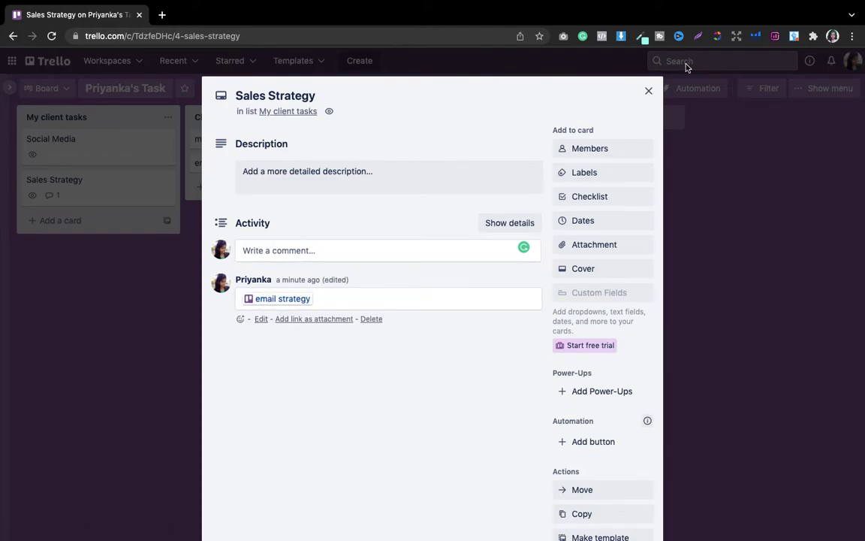
left_click(649, 91)
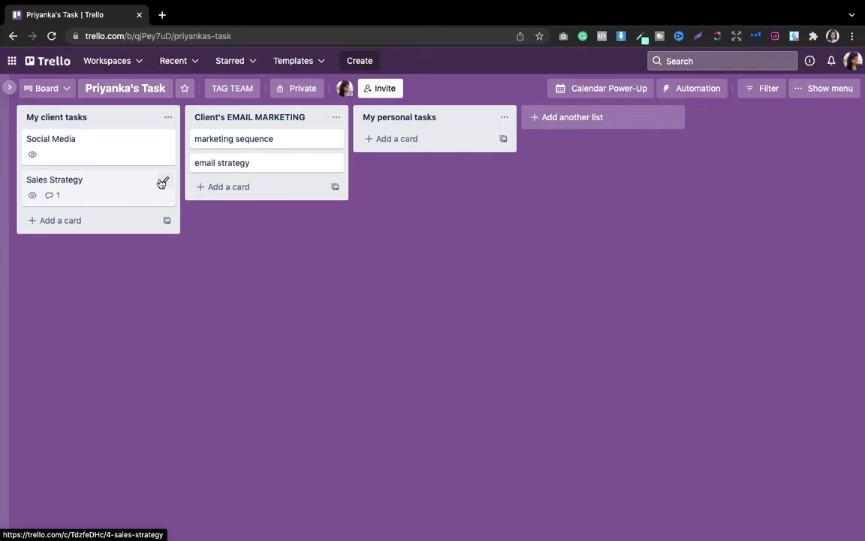
Reopen Sales Strategy and list its attachment sources (Computer, Trello, Google Drive, Dropbox, Box, OneDrive)
left_click(87, 181)
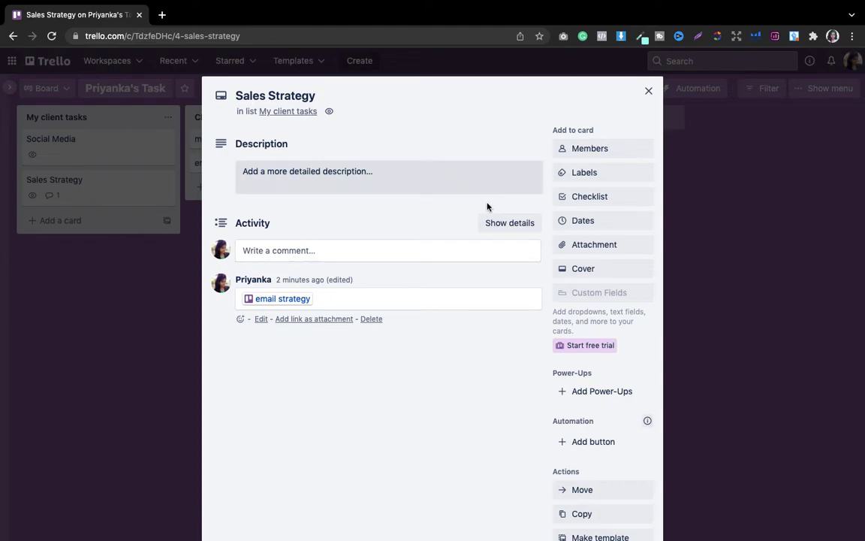
left_click(588, 246)
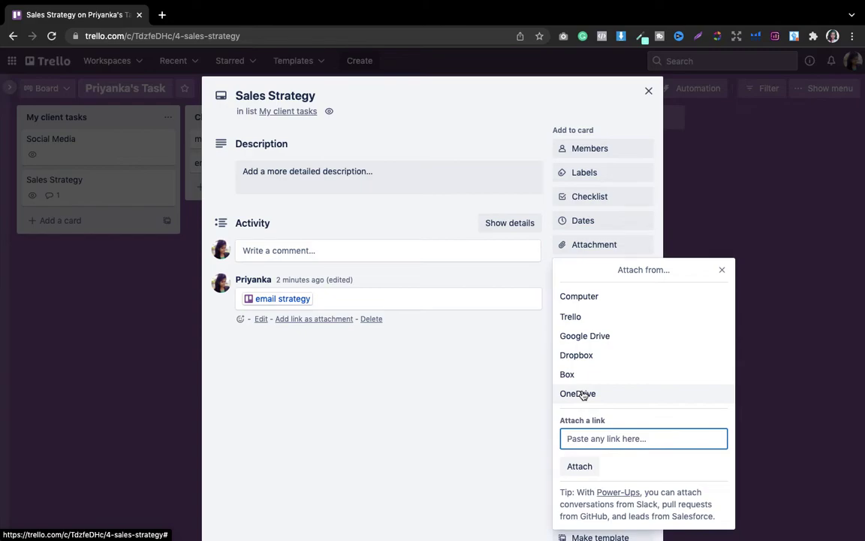
Attach the 'email strategy' card to Sales Strategy as a Trello attachment
left_click(584, 318)
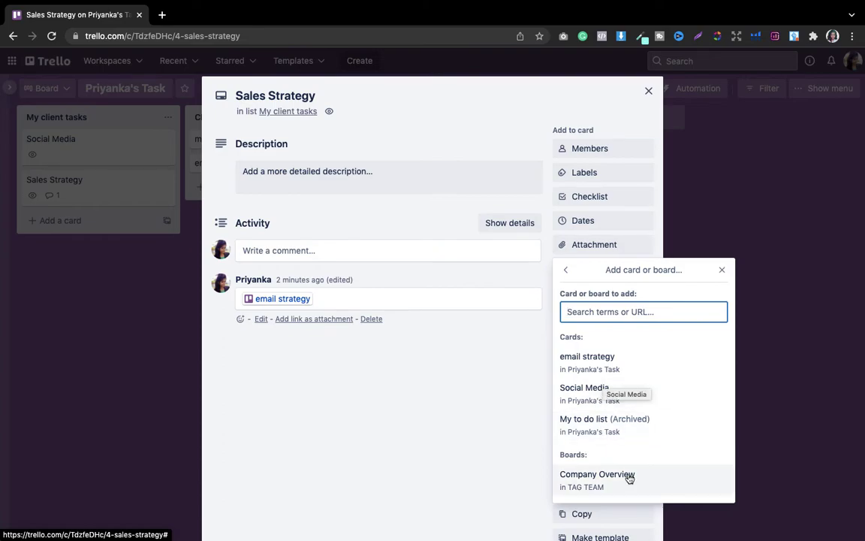
left_click(601, 362)
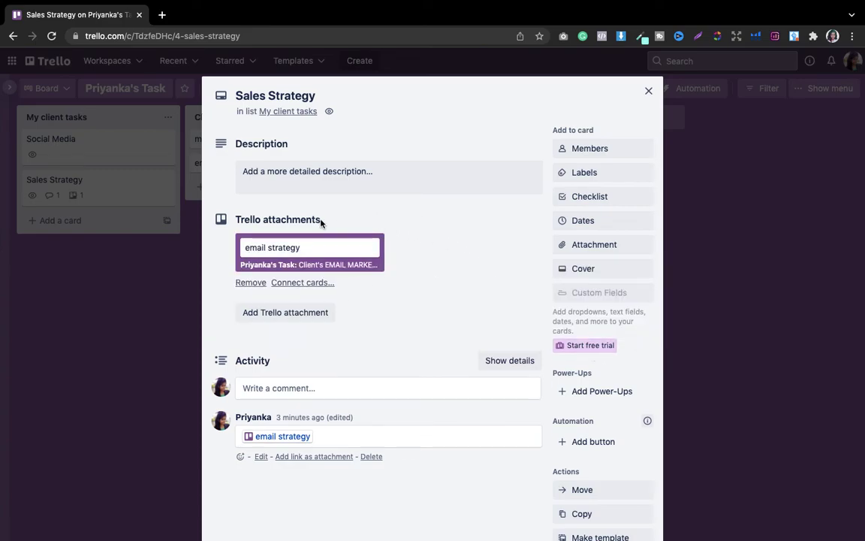
left_click(302, 283)
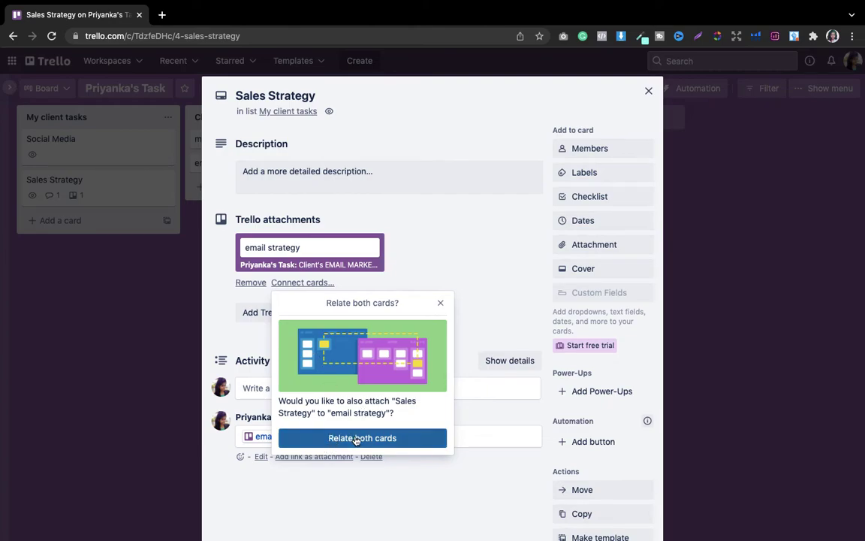
Relate both cards so email strategy also links back to Sales Strategy
left_click(356, 440)
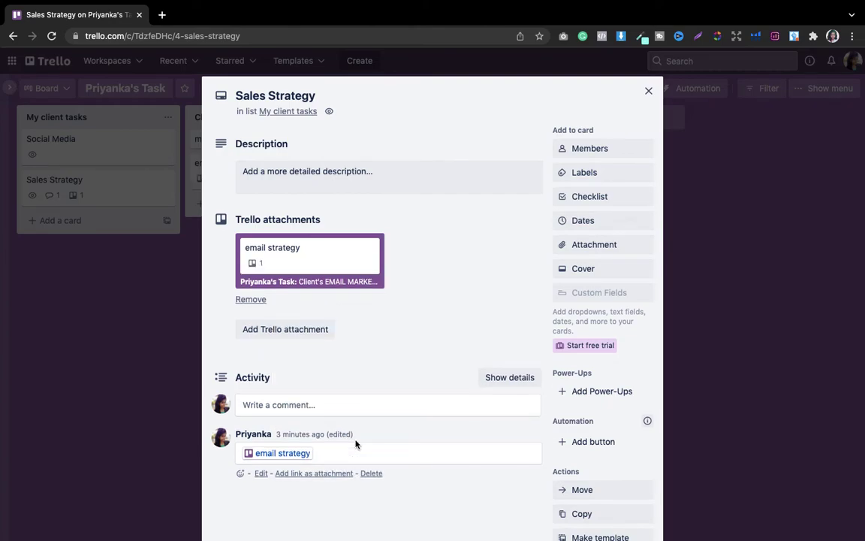
left_click(649, 92)
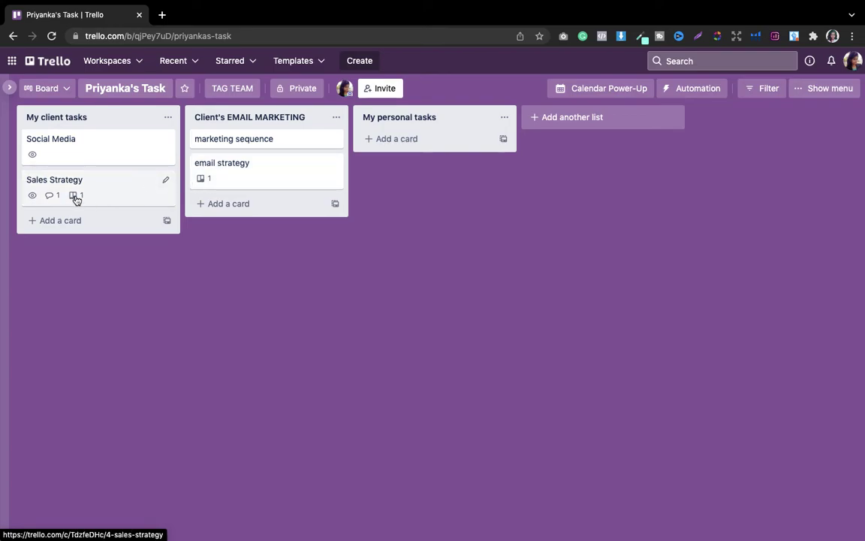
Check that email strategy and Sales Strategy show each other as attachments, then reopen Sales Strategy
left_click(233, 178)
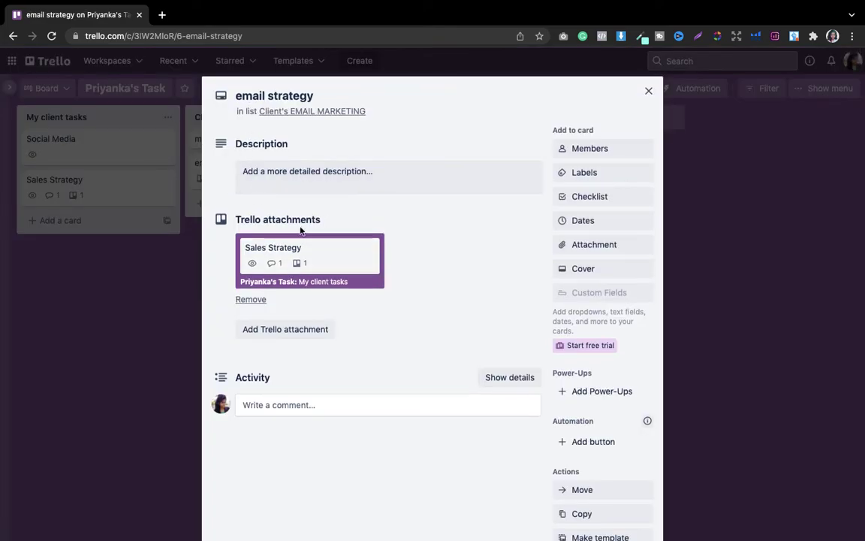
left_click(651, 91)
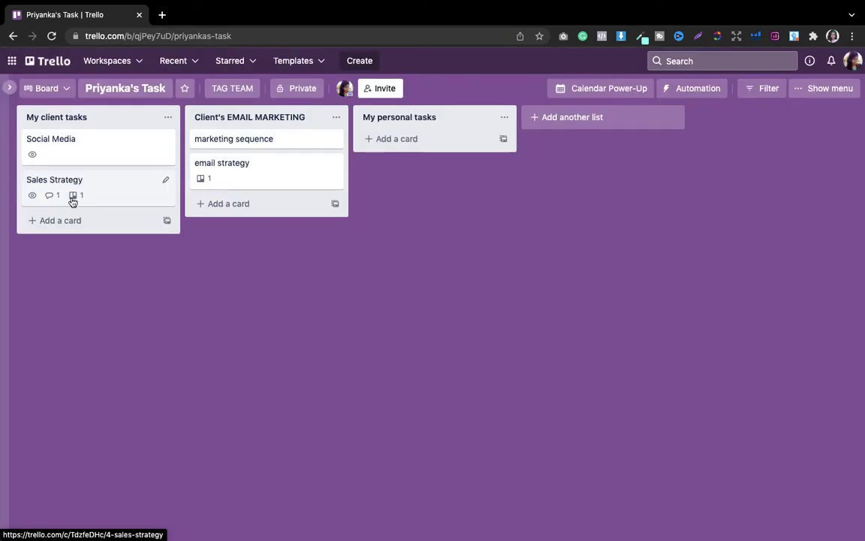
left_click(106, 191)
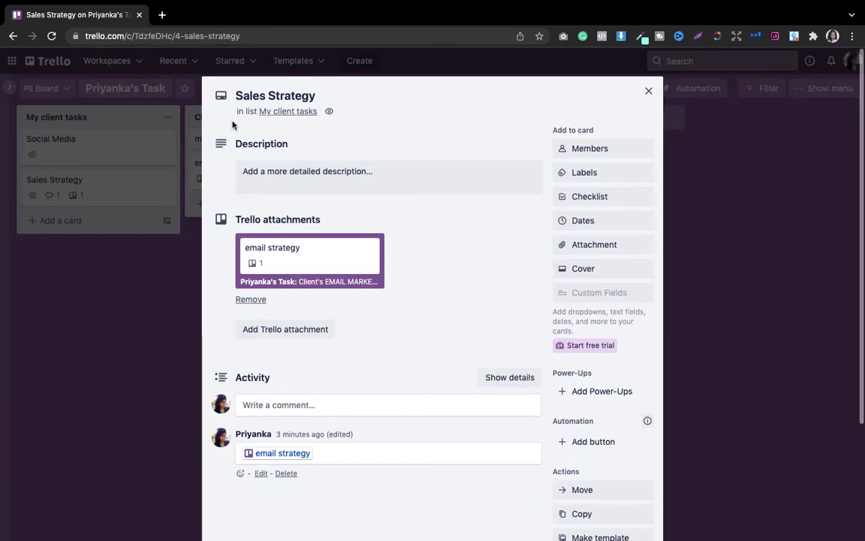
left_click(648, 91)
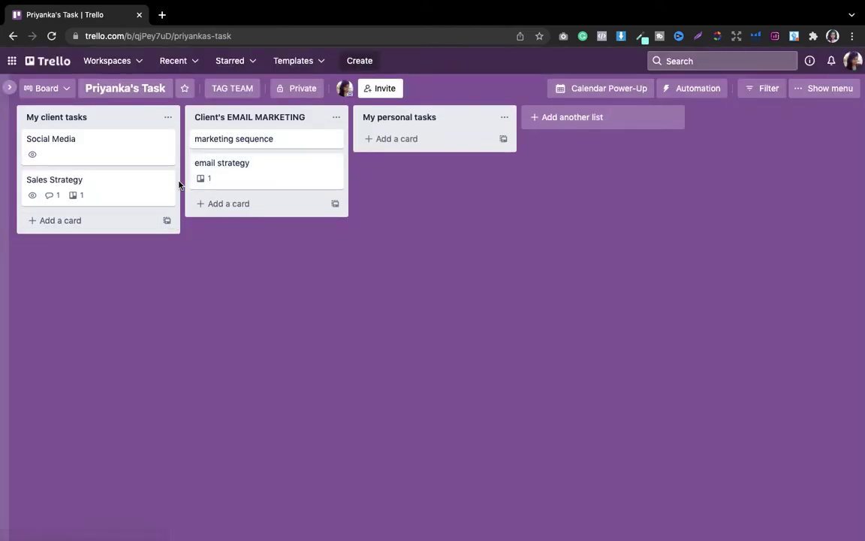
left_click(109, 190)
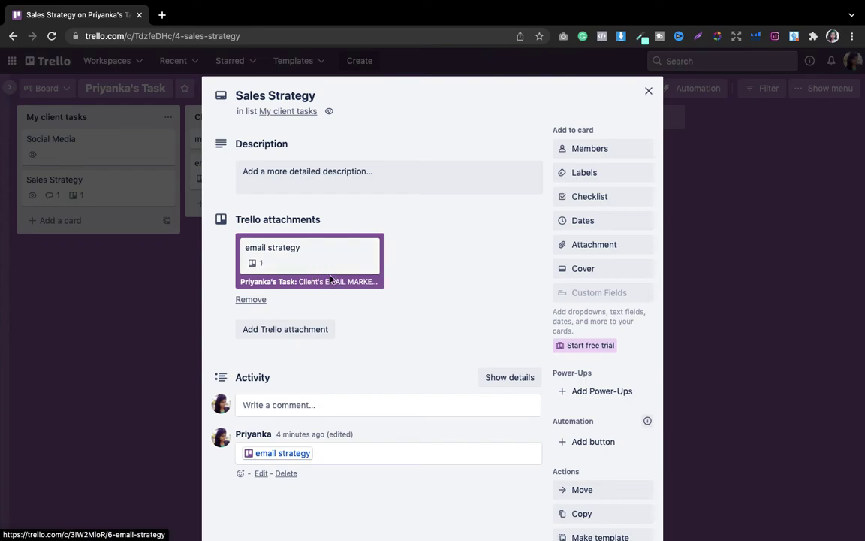
Attach the Company Overview board to Sales Strategy as a second Trello attachment
left_click(283, 339)
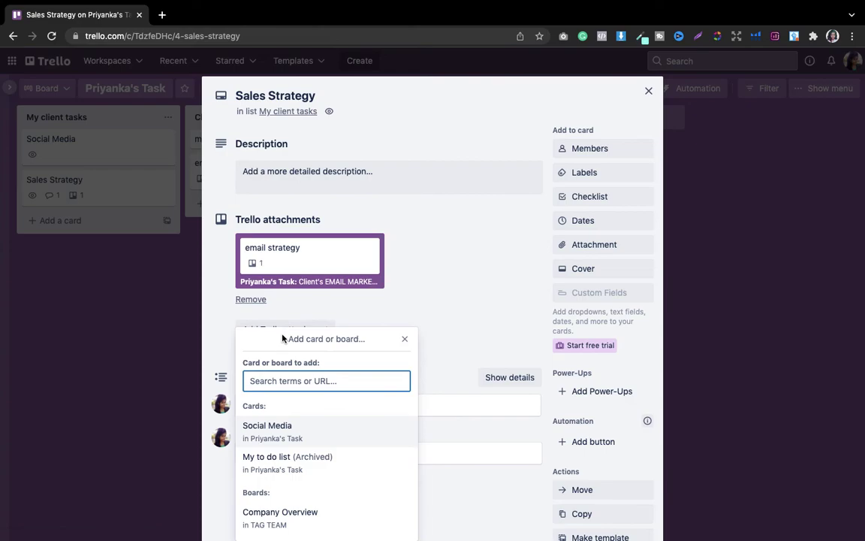
left_click(367, 305)
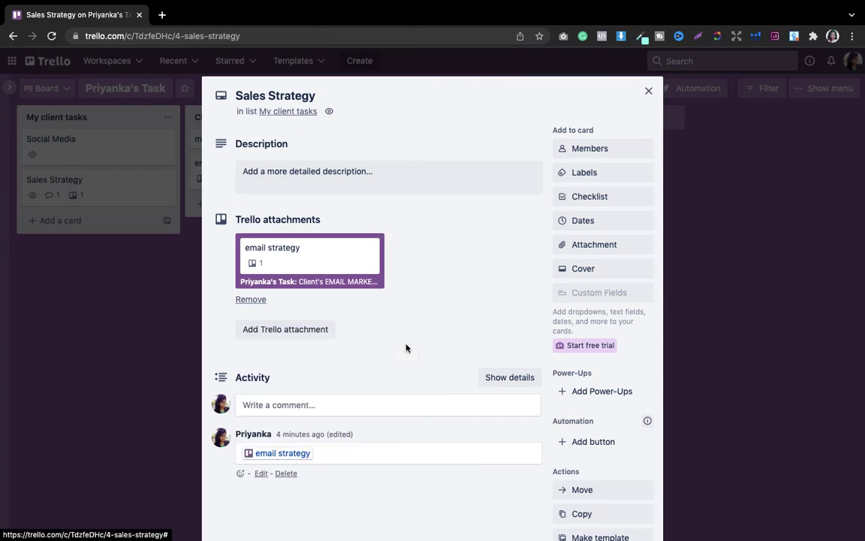
left_click(273, 339)
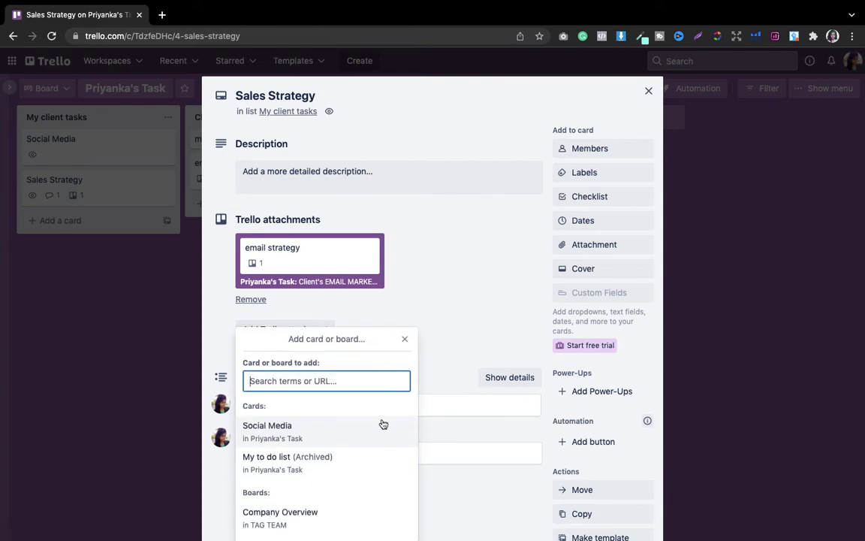
left_click(286, 522)
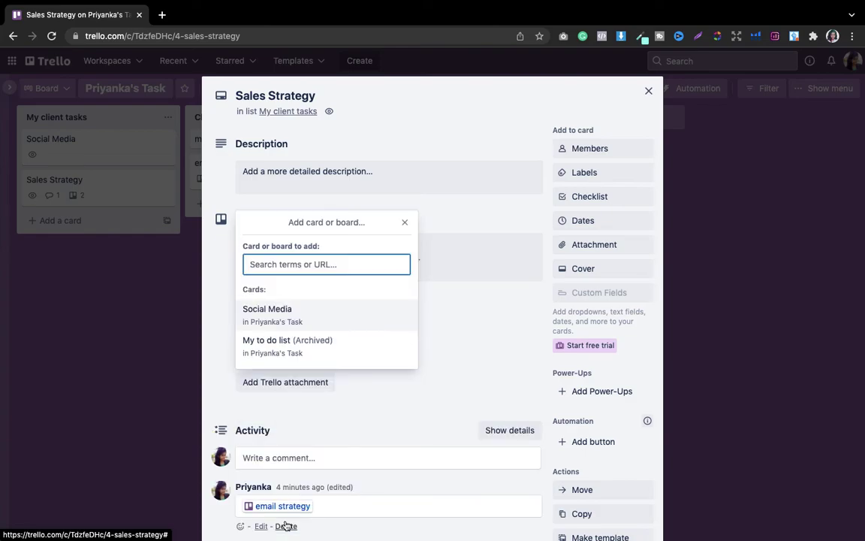
left_click(405, 222)
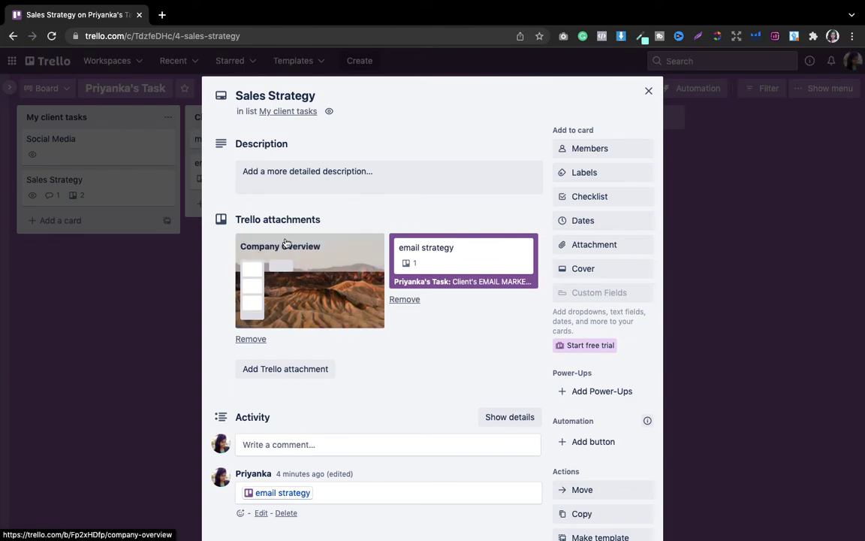
left_click(649, 94)
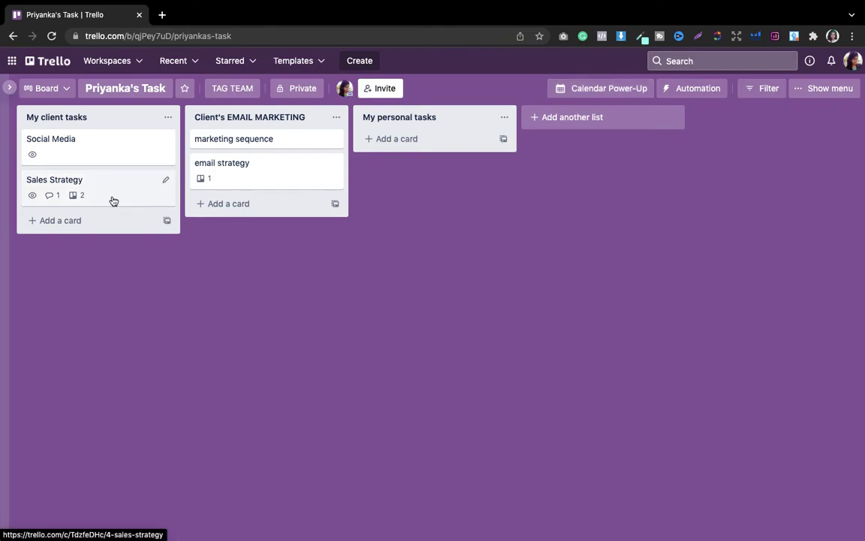
Reopen the Sales Strategy card to view its Company Overview and email strategy attachments
left_click(69, 180)
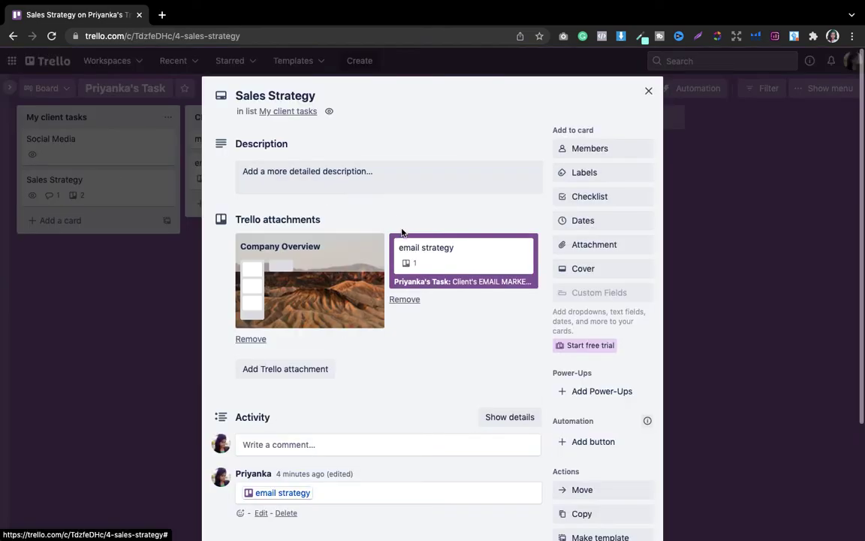